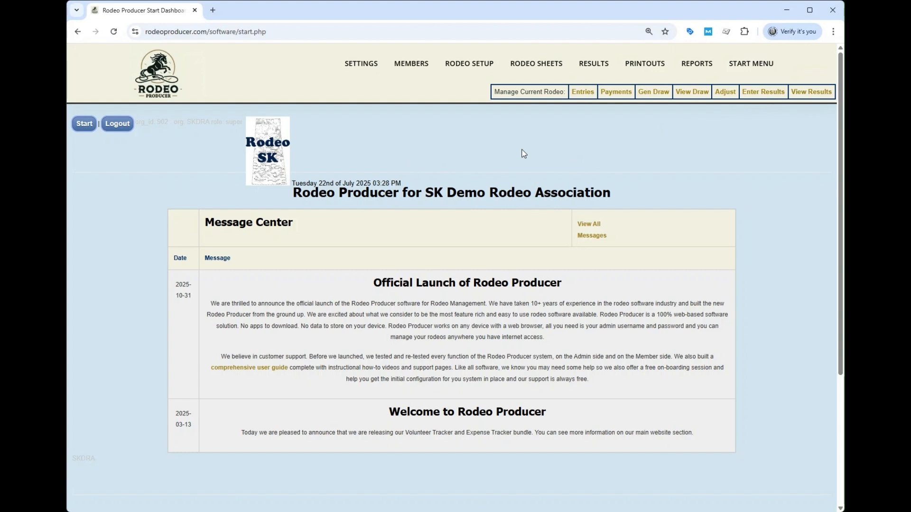
Open the Generate Draw page of the rodeo setup.
mouse_move(469, 66)
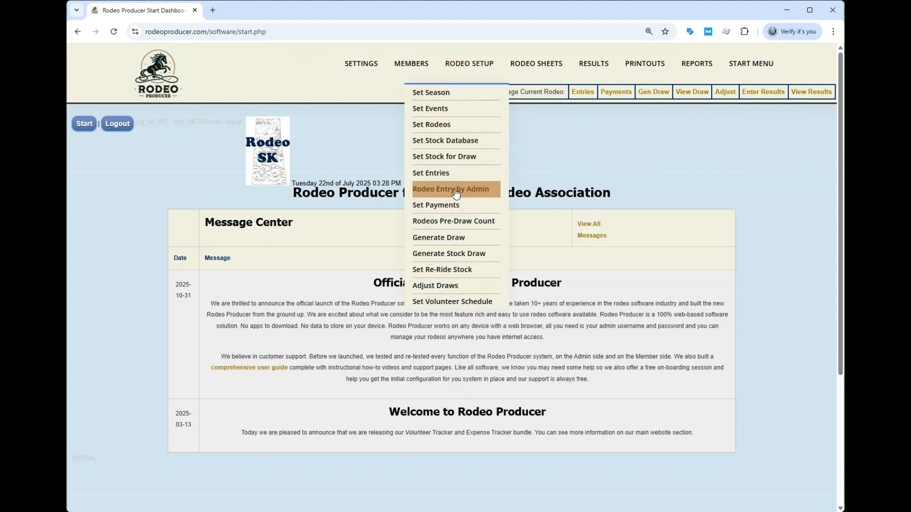
click(448, 237)
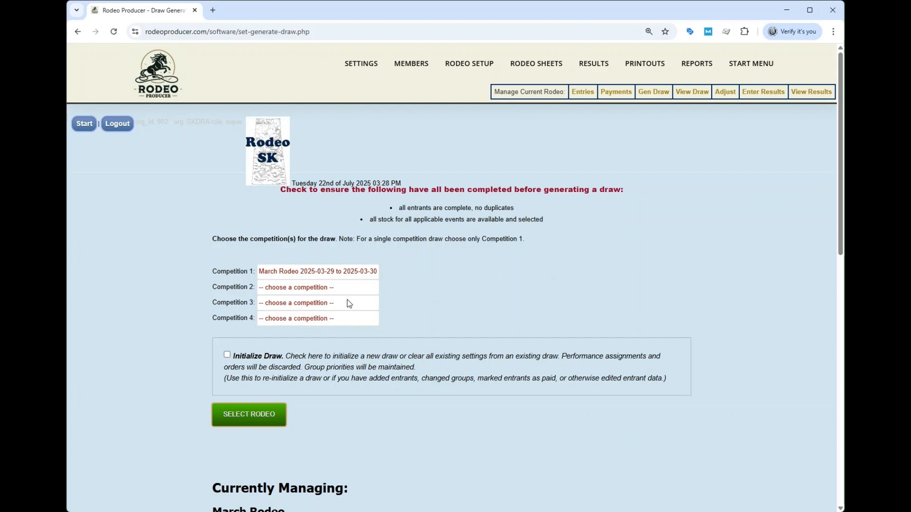
Choose April Rodeo as Competition 2 and May Rodeo as Competition 3 for the draw.
click(286, 288)
click(289, 319)
click(290, 353)
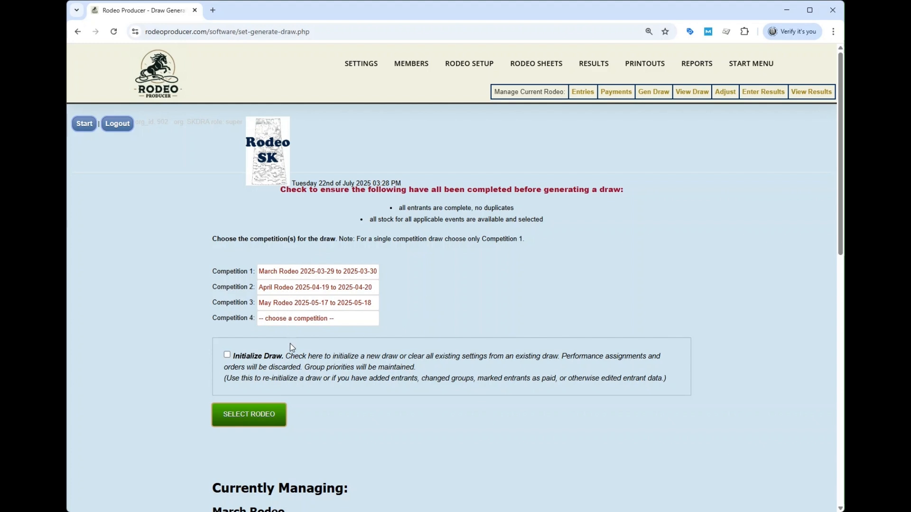
Clear the Competition 2 and Competition 3 selections so only the March Rodeo is chosen.
click(288, 321)
click(275, 290)
click(295, 303)
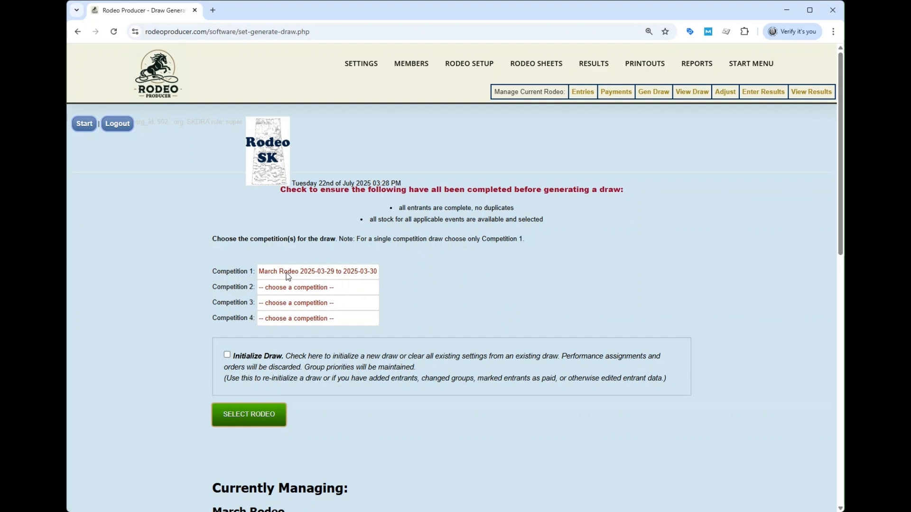
Select the March Rodeo for the draw with the Initialize Draw option enabled.
click(228, 356)
click(248, 416)
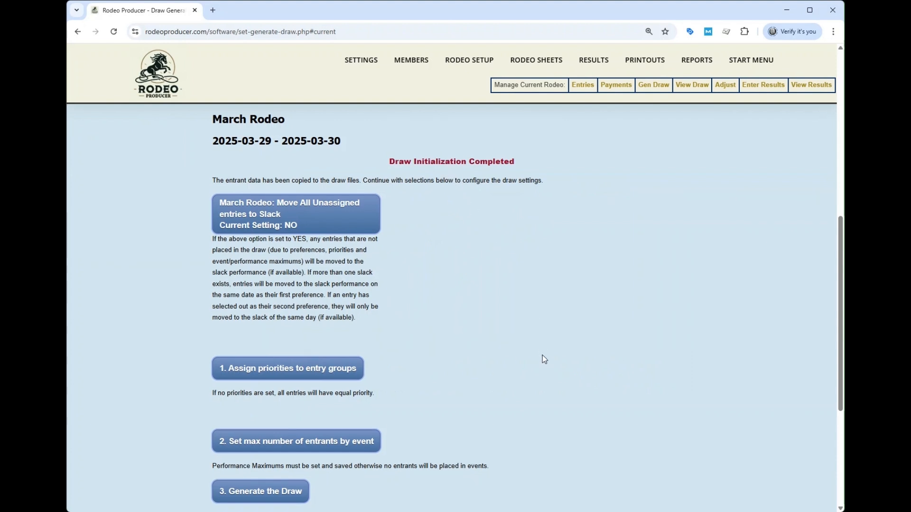
scroll(543, 354, down, 2)
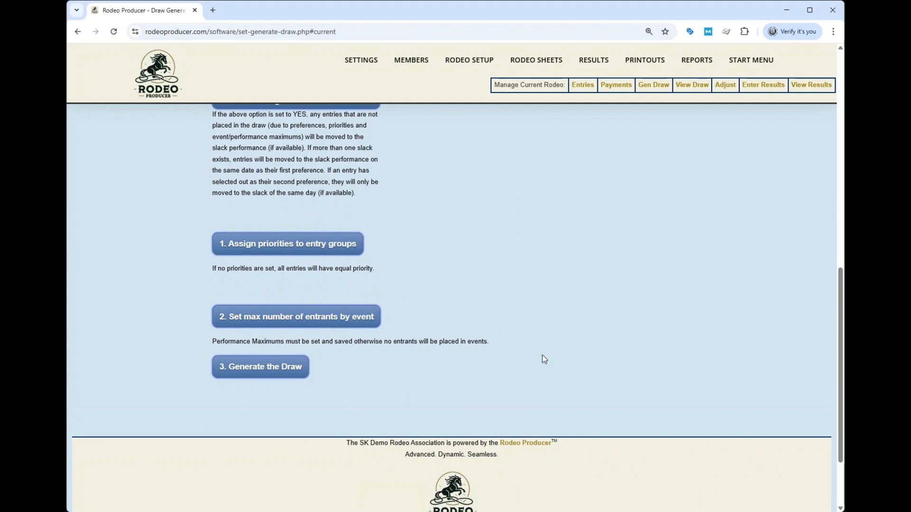
scroll(542, 357, up, 2)
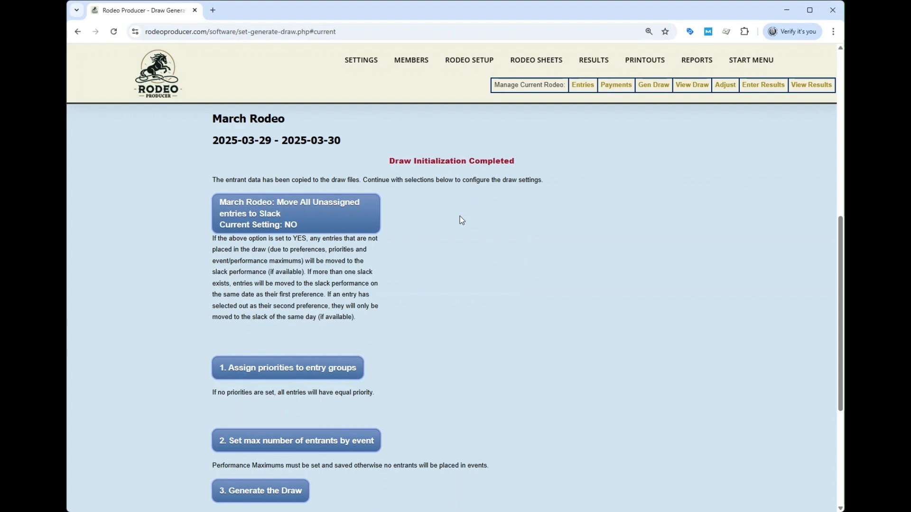
Switch the March Rodeo's option for moving all unassigned entries to slack to YES and back to NO.
click(346, 218)
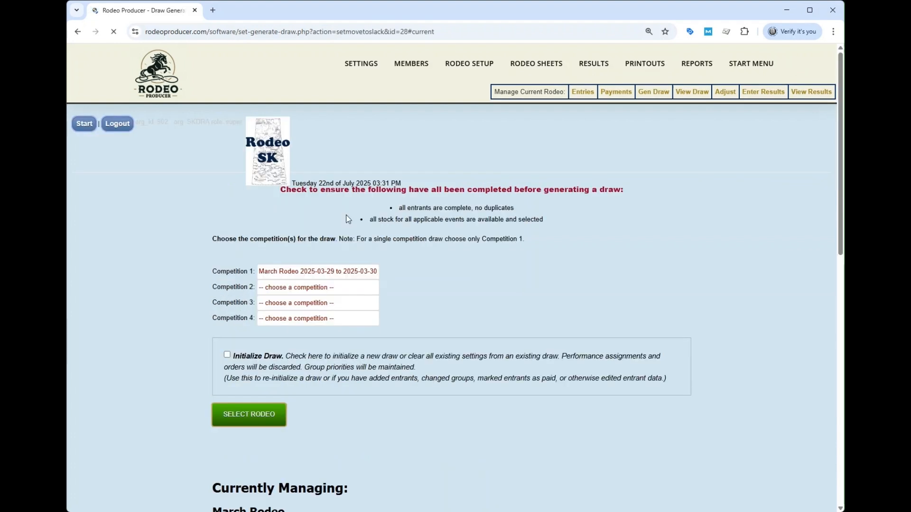
scroll(349, 227, down, 1)
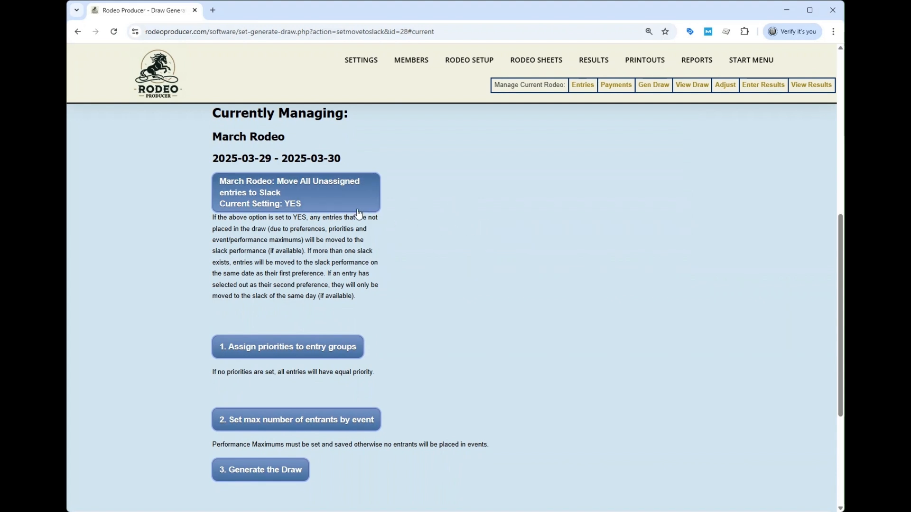
click(314, 202)
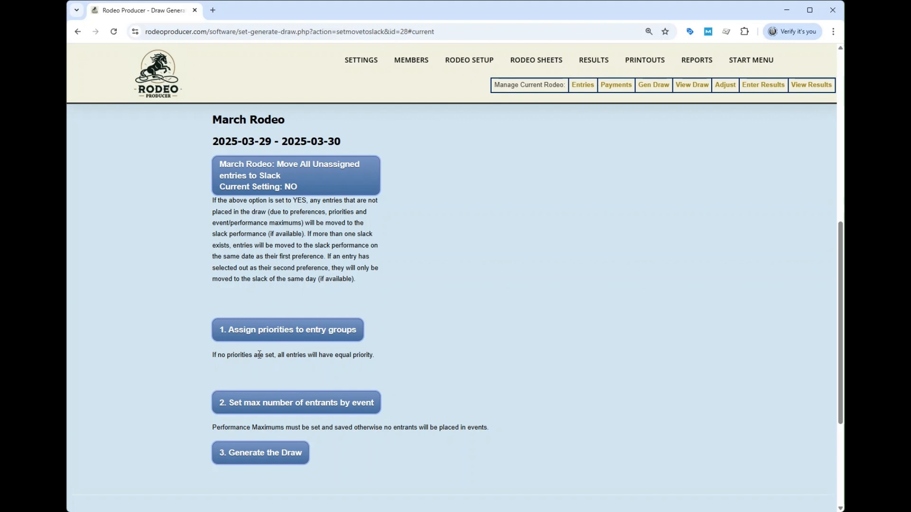
Open the entry group priorities and give the first Bull Riding group and the Junior Barrel Racing group priority 5.
click(280, 331)
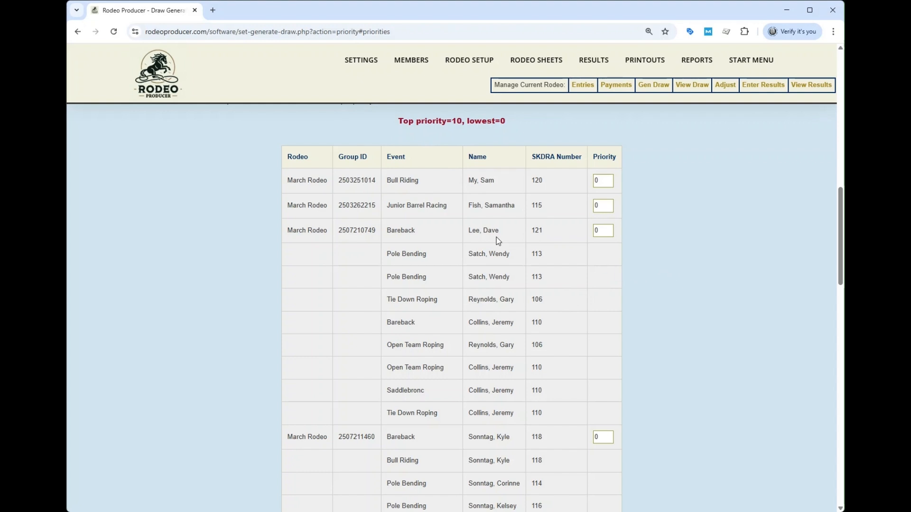
click(601, 231)
double_click(604, 181)
text(5)
double_click(601, 204)
text(5)
Set the priority of the first two entry groups that start with Bareback to 10.
click(599, 231)
scroll(620, 245, down, 5)
click(594, 187)
text(1)
Set priority 8 for the entry groups starting with the third Bareback, Junior Steer Riding and Junior Pole Bending.
scroll(610, 239, down, 5)
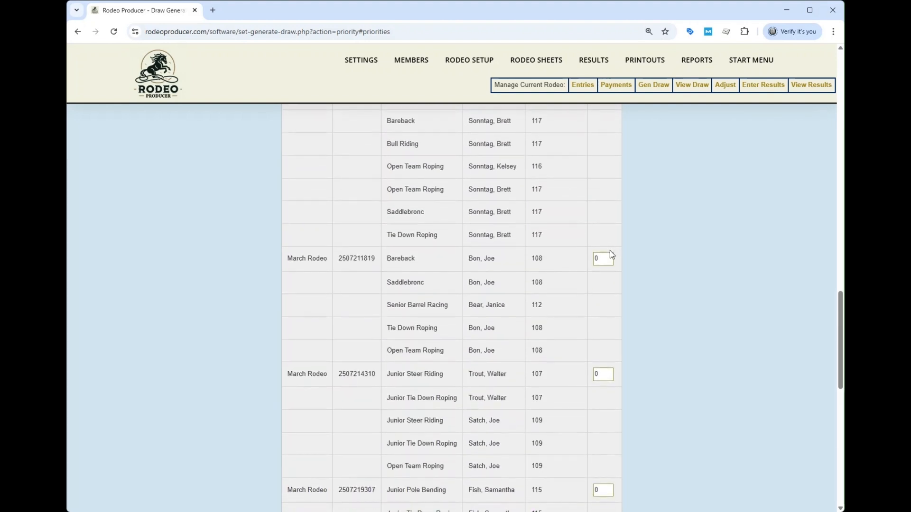
double_click(603, 258)
text(8)
scroll(614, 259, down, 3)
key(Tab)
text(8)
scroll(621, 263, down, 2)
double_click(601, 290)
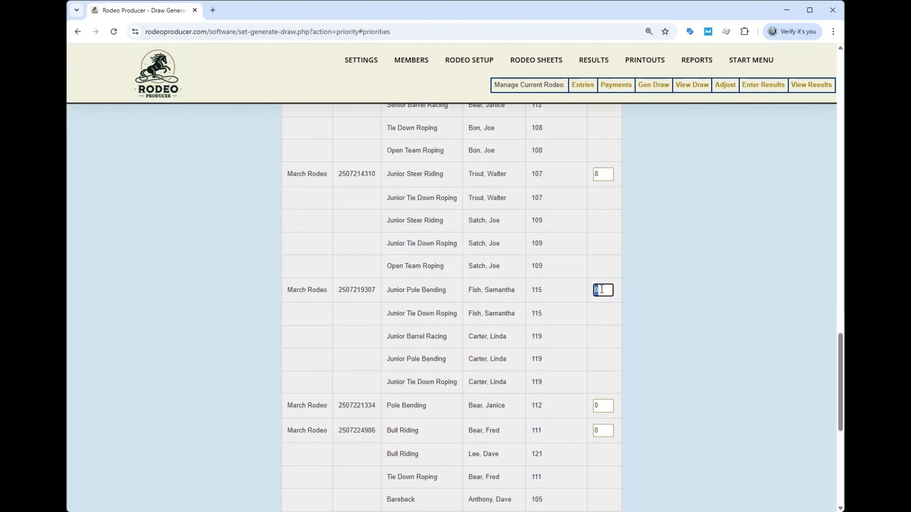
text(8)
Set the Pole Bending group's priority to 5, the last Bull Riding group's to 8 and the Senior Barrel Racing group's to 10, and save the priorities.
double_click(604, 405)
text(5)
key(Tab)
scroll(600, 403, down, 3)
text(8)
double_click(596, 444)
text(10)
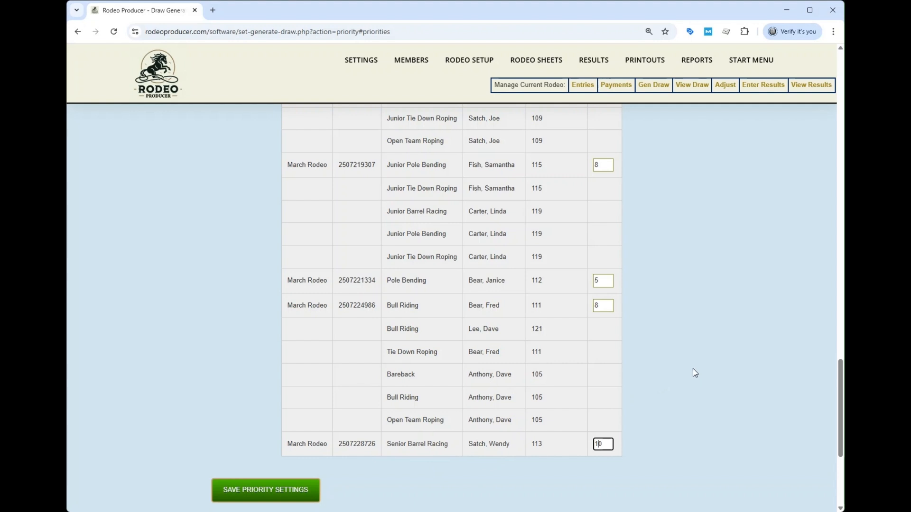
scroll(693, 368, down, 3)
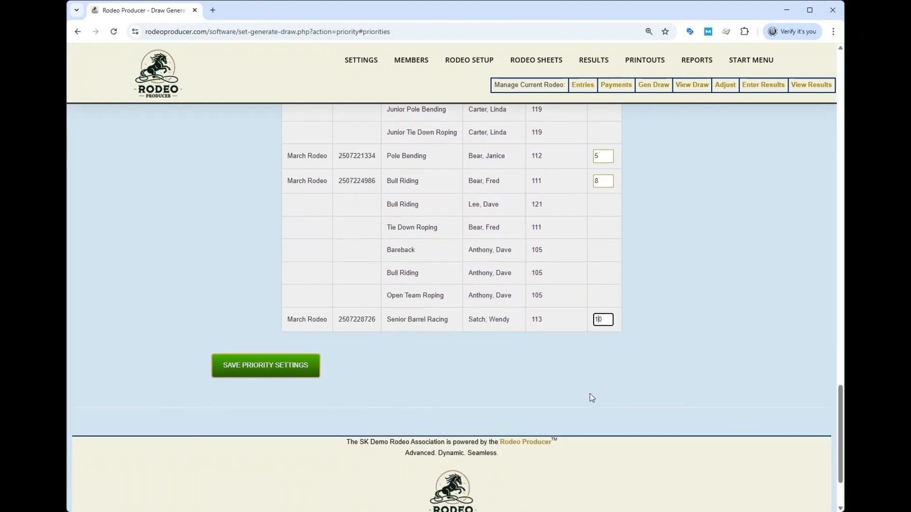
click(257, 366)
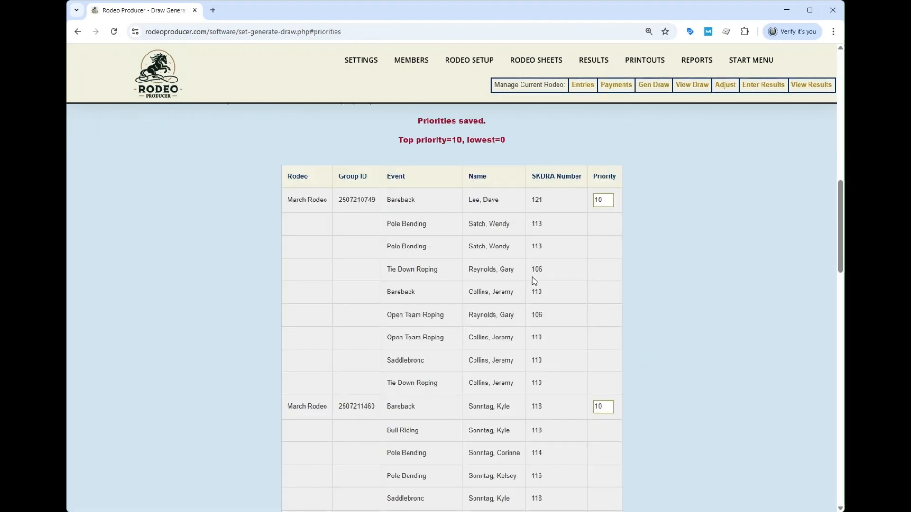
Open the maximum entrants by event and set Pole Bending to 4 for both Performance 1 and Performance 2.
scroll(591, 242, down, 6)
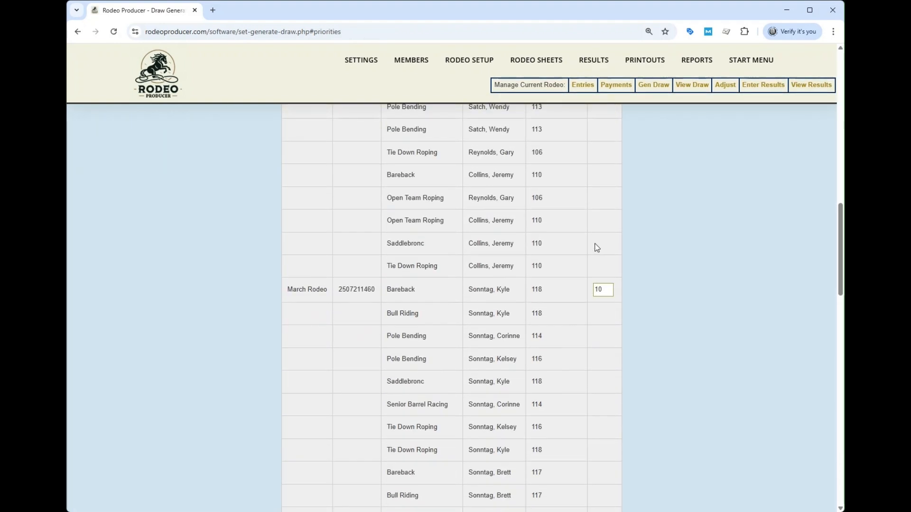
scroll(597, 251, down, 8)
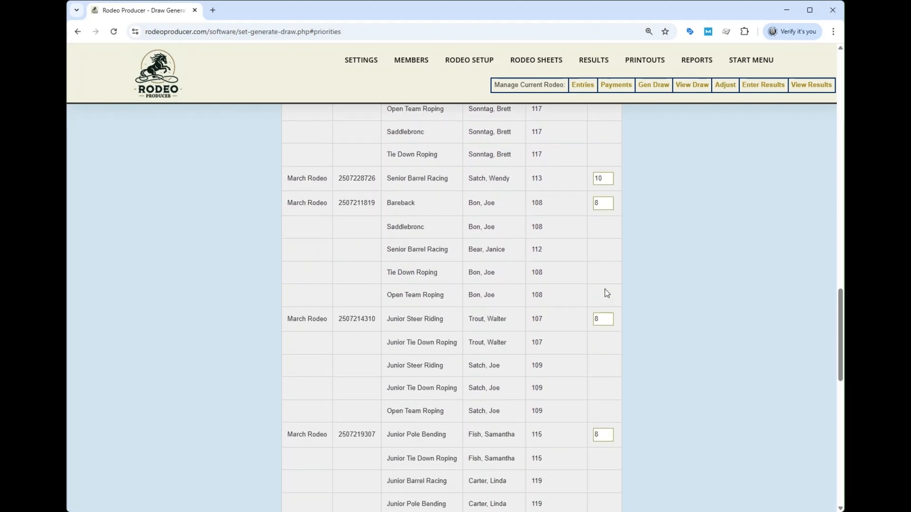
scroll(605, 292, down, 5)
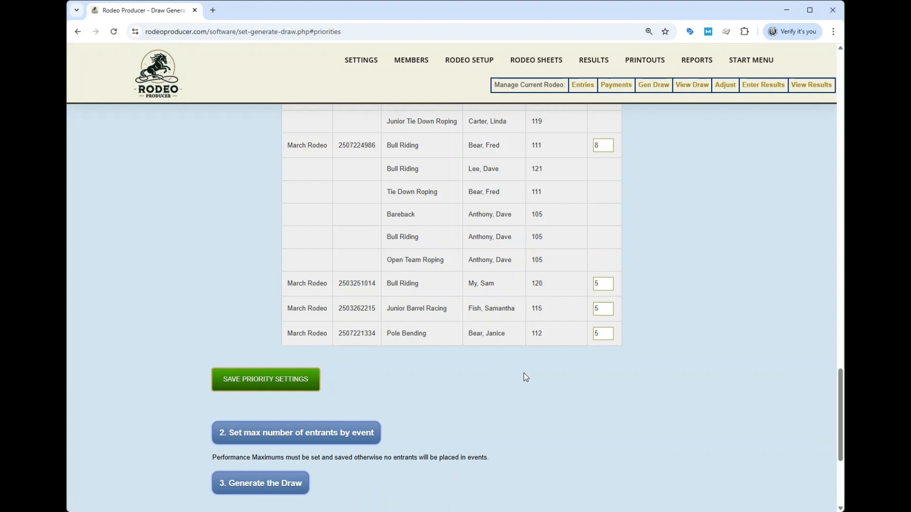
scroll(551, 391, down, 3)
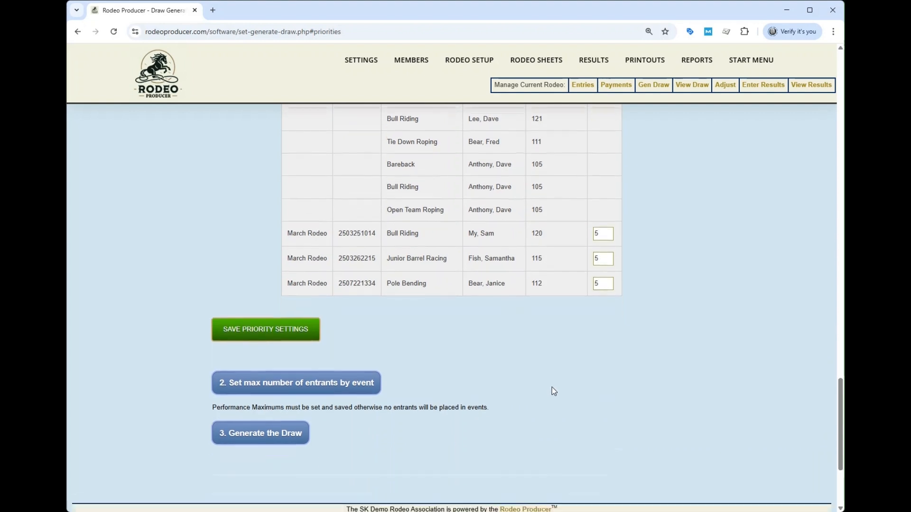
click(277, 362)
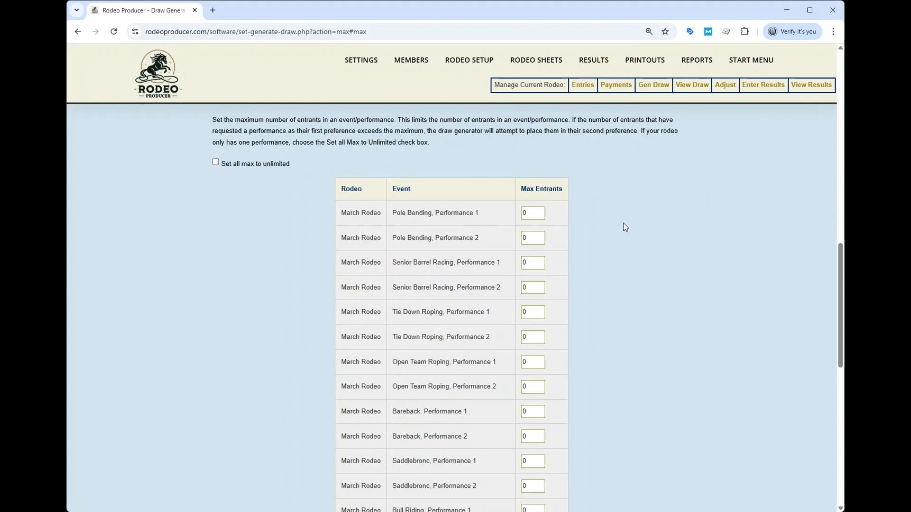
double_click(530, 213)
text(4)
double_click(533, 238)
text(4)
click(588, 244)
Set the maximum number of entrants for Bareback, Performance 1 to 10.
scroll(615, 266, down, 7)
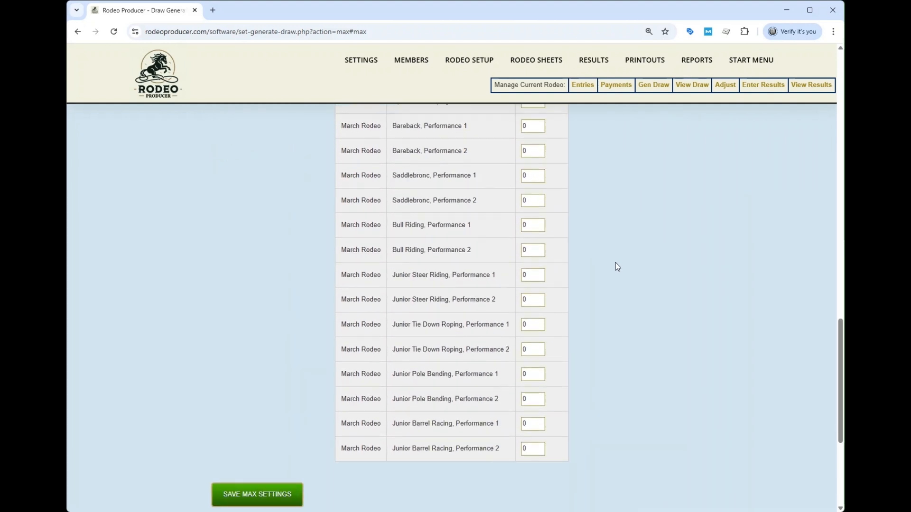
scroll(603, 289, up, 8)
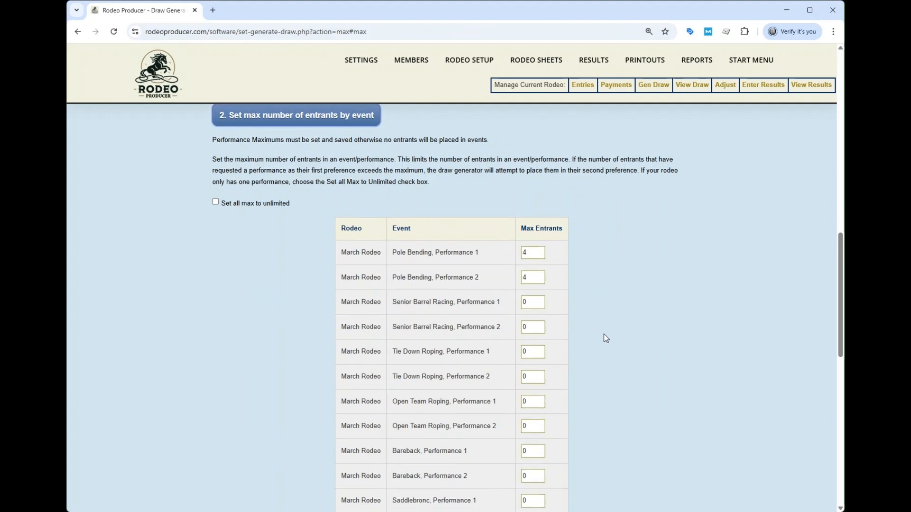
scroll(606, 338, down, 2)
scroll(606, 338, up, 3)
scroll(606, 338, down, 3)
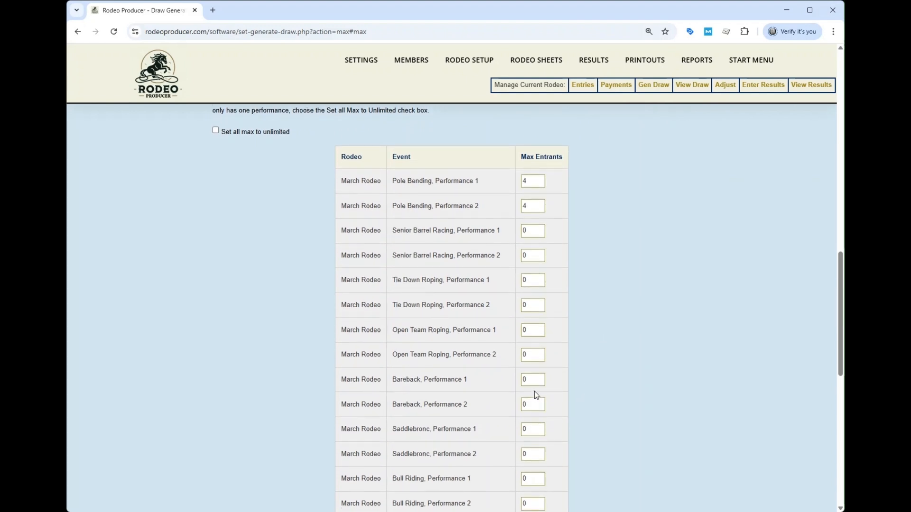
click(526, 382)
text(1)
scroll(458, 404, down, 2)
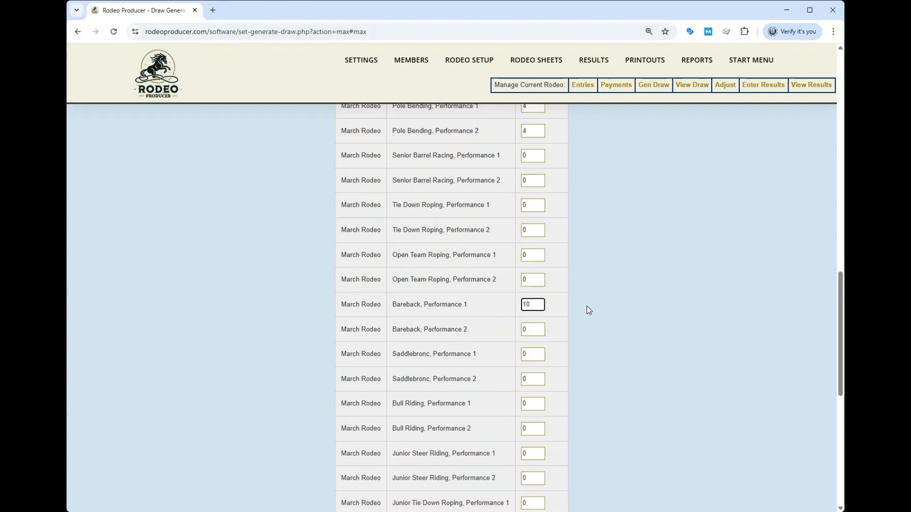
click(481, 306)
Save the maximum entrants settings for the March Rodeo's event performances.
scroll(480, 308, down, 5)
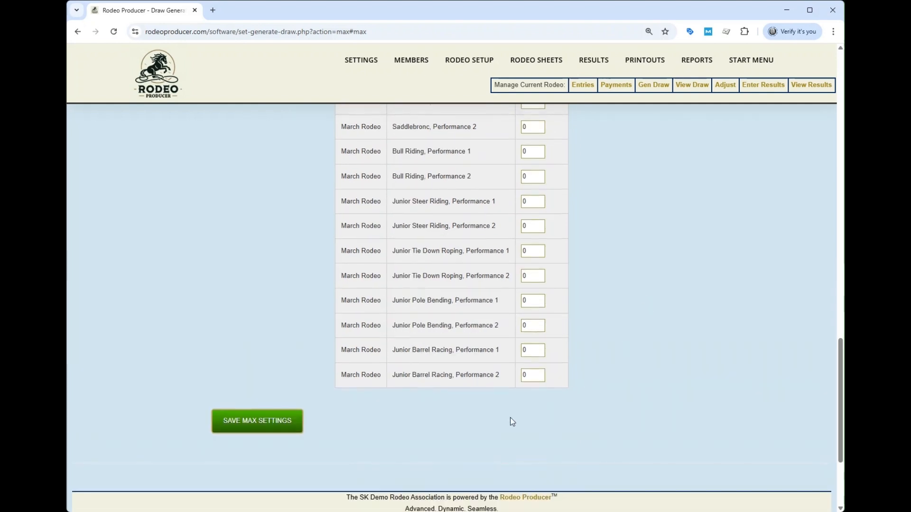
scroll(400, 417, down, 3)
scroll(398, 389, up, 3)
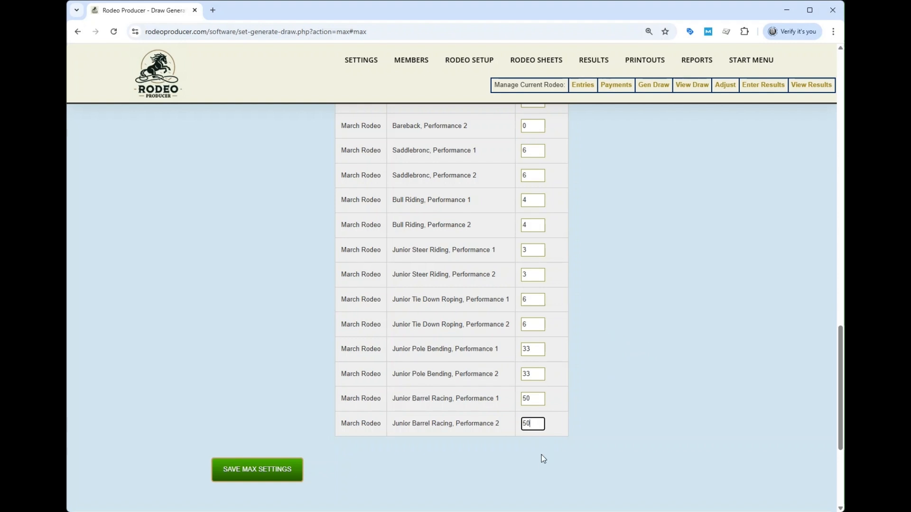
click(242, 468)
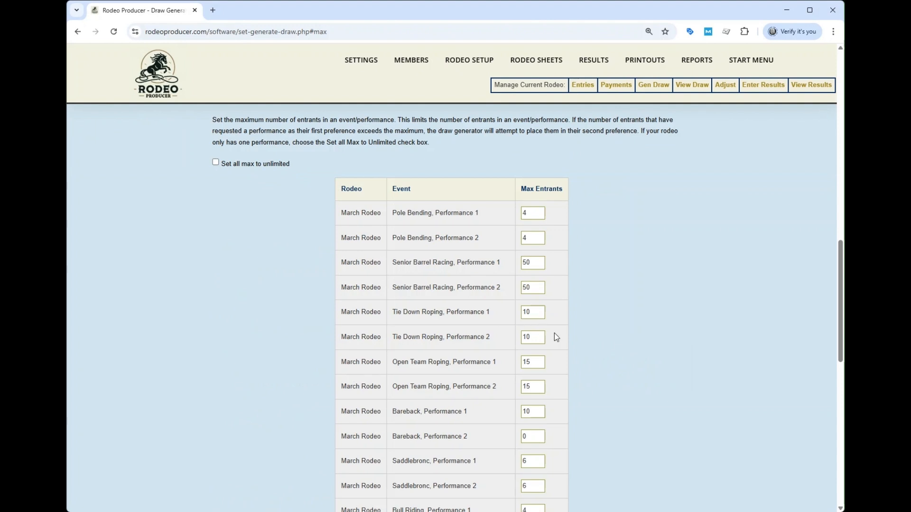
Enable setting all maximums to unlimited and save the max settings again.
scroll(554, 335, down, 4)
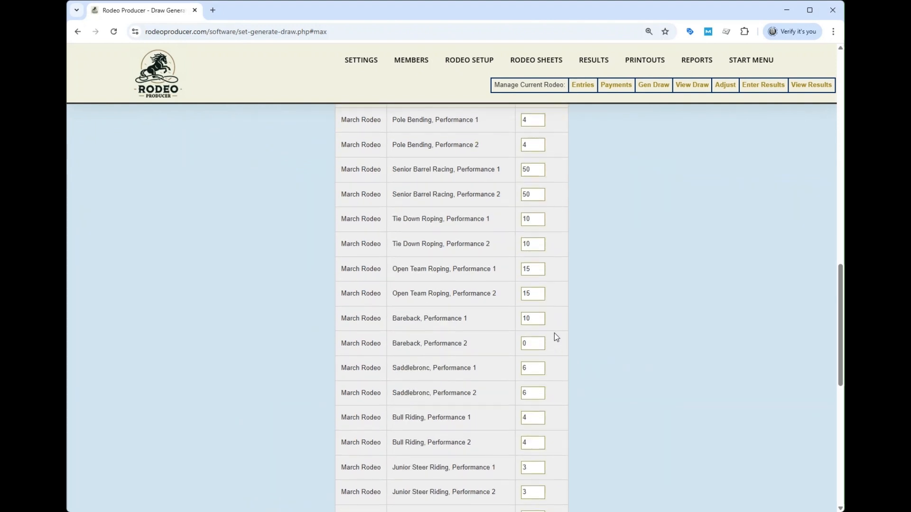
scroll(554, 334, down, 3)
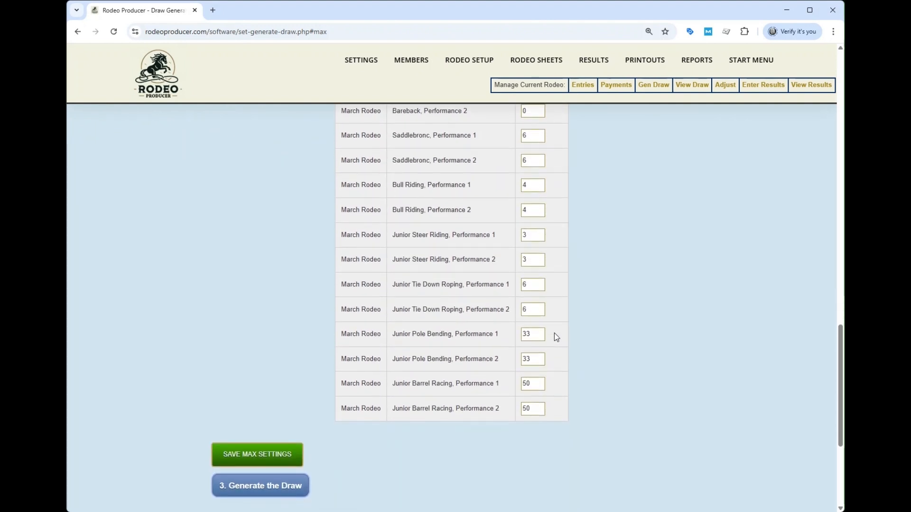
scroll(442, 444, up, 3)
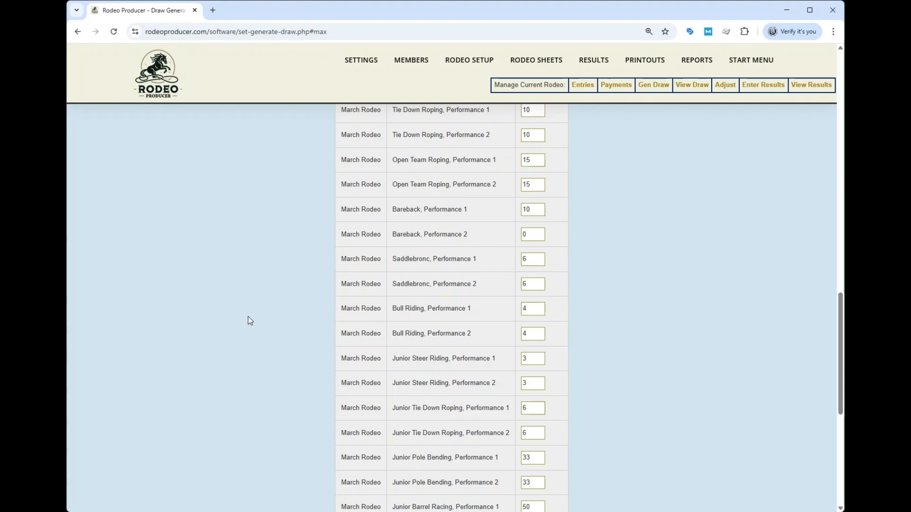
scroll(247, 319, up, 4)
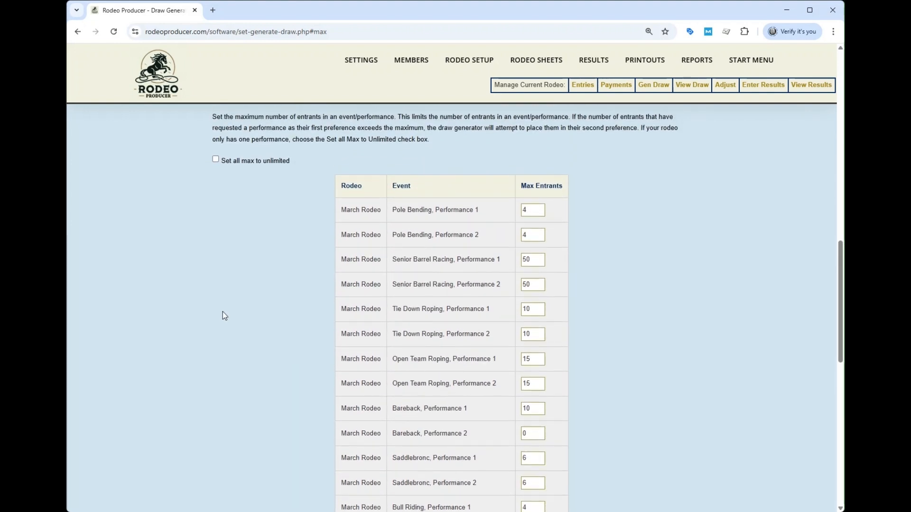
scroll(227, 316, up, 2)
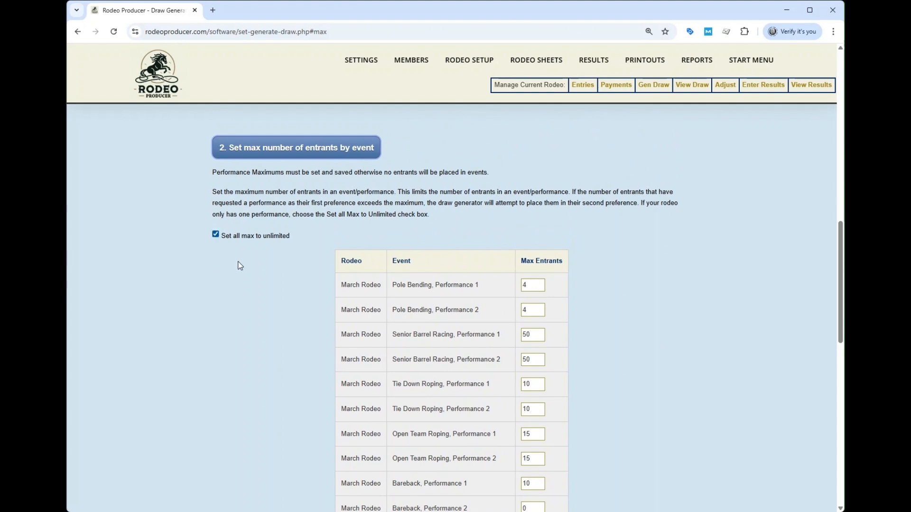
scroll(245, 261, down, 5)
scroll(244, 259, down, 5)
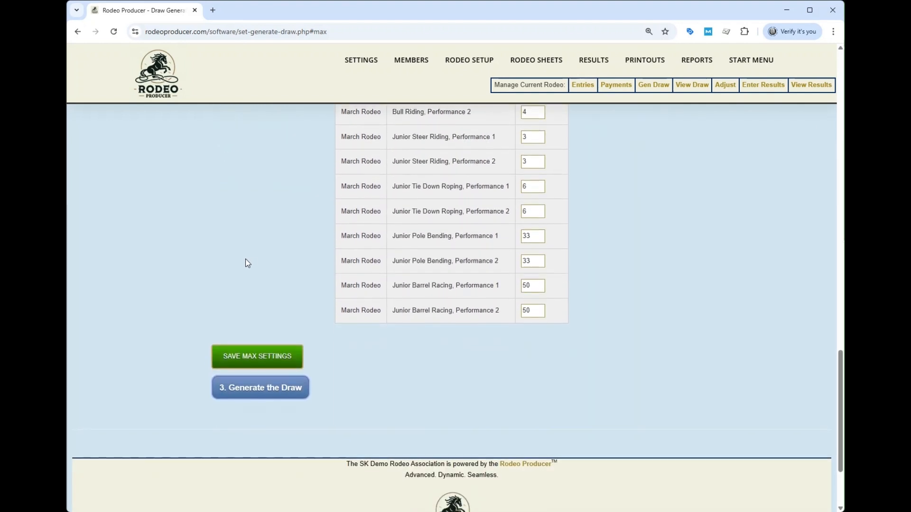
click(263, 353)
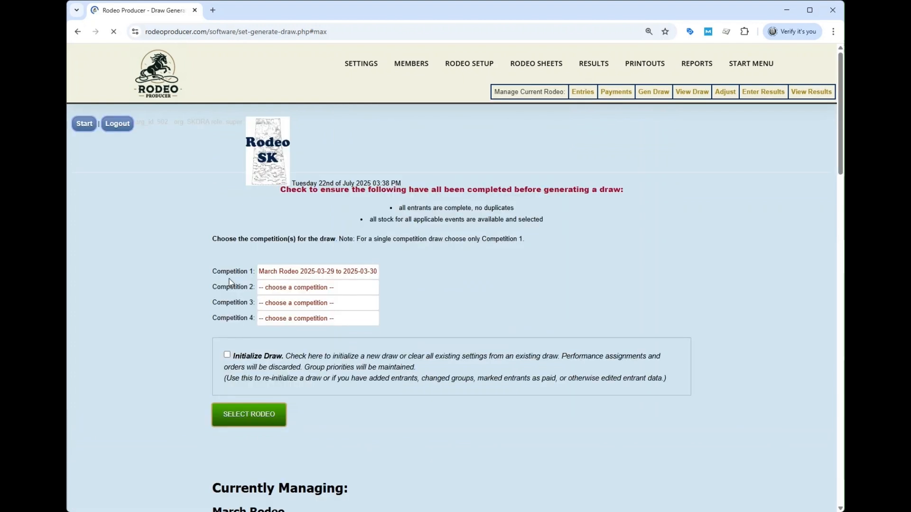
Review the saved maximum entrants for every March Rodeo event performance and the draw setup options above them.
scroll(553, 302, down, 3)
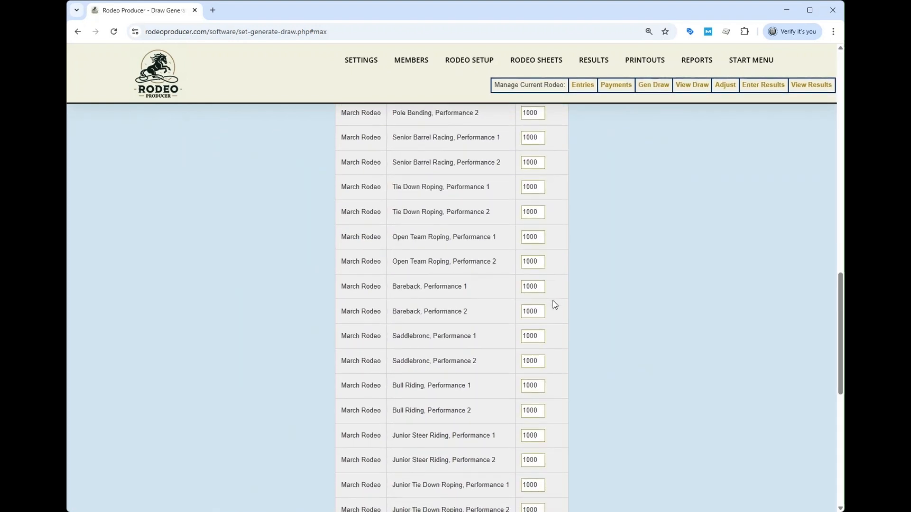
scroll(553, 304, down, 4)
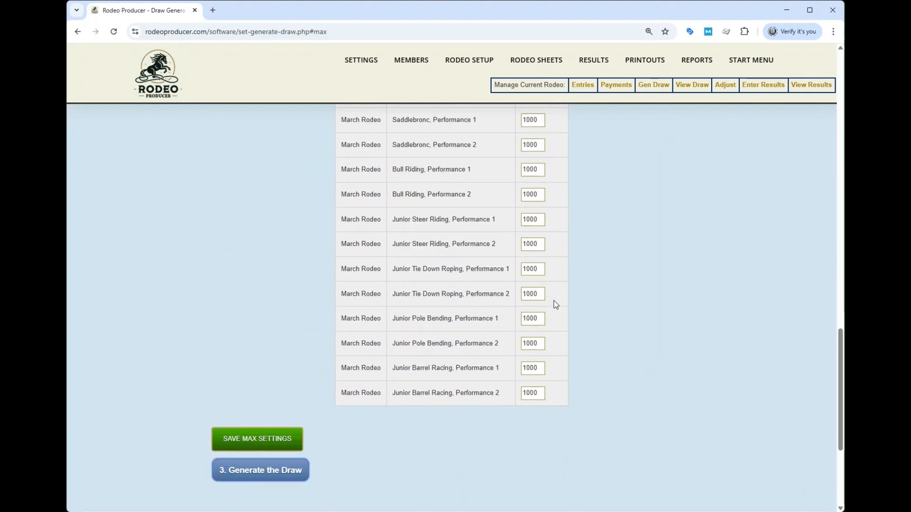
scroll(557, 307, up, 5)
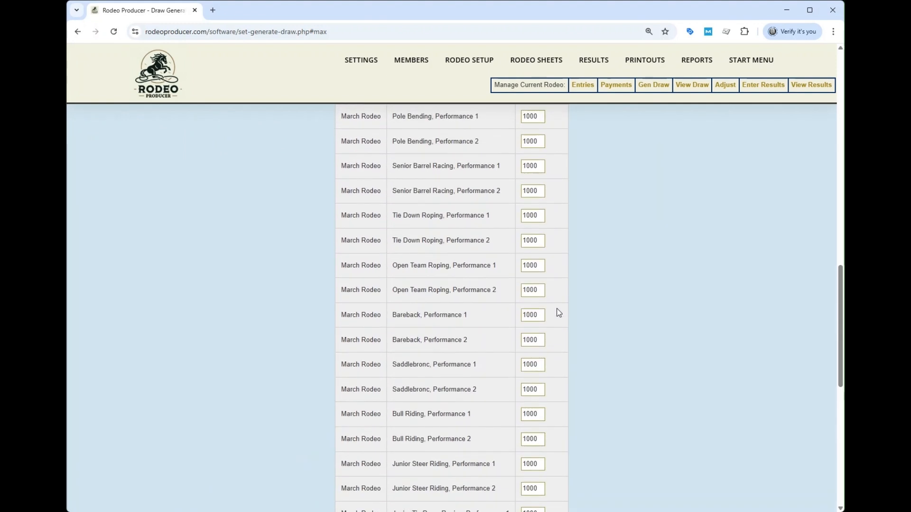
scroll(558, 312, up, 2)
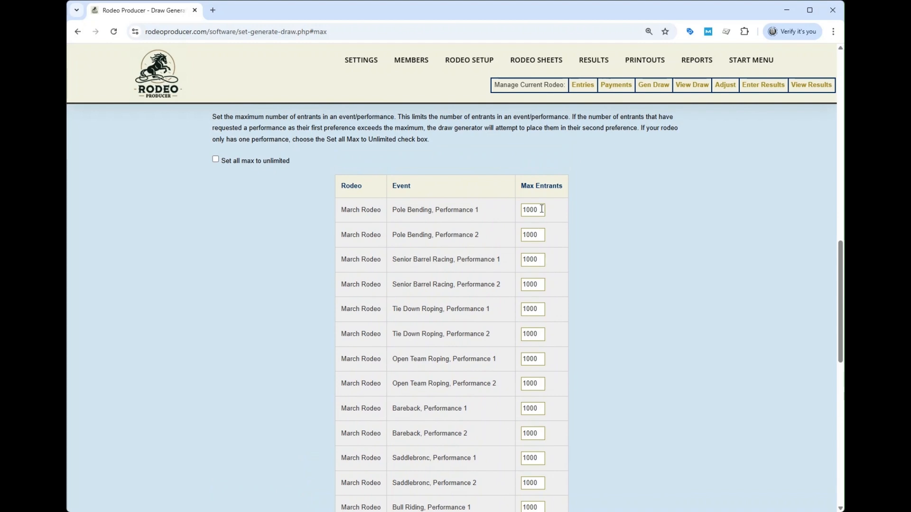
scroll(295, 246, down, 10)
scroll(286, 242, up, 15)
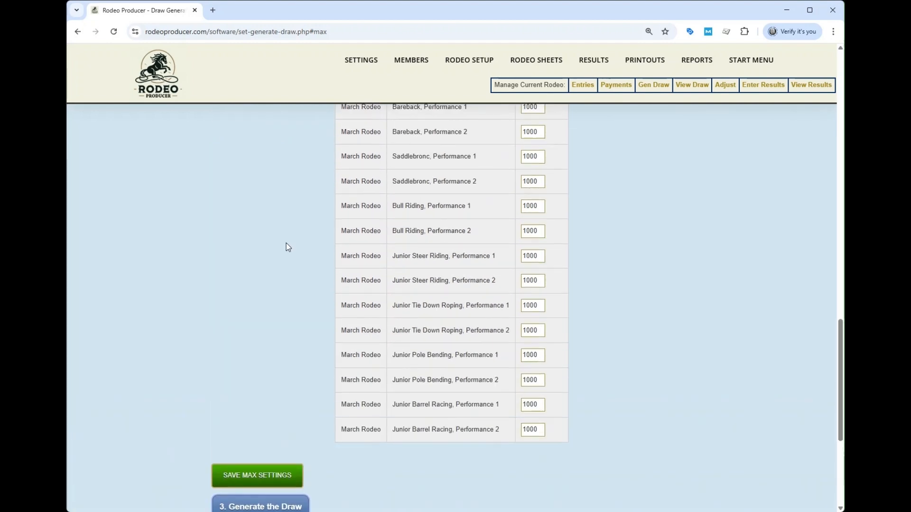
scroll(287, 247, up, 5)
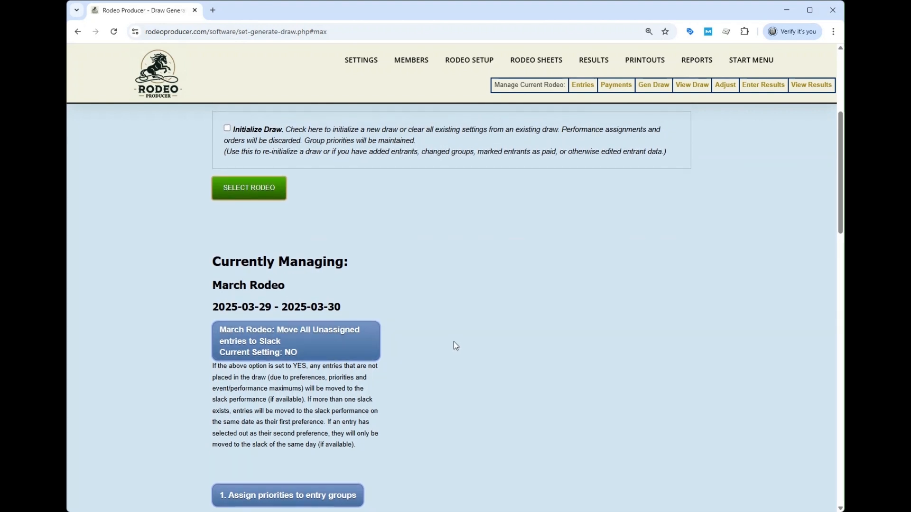
scroll(454, 346, down, 5)
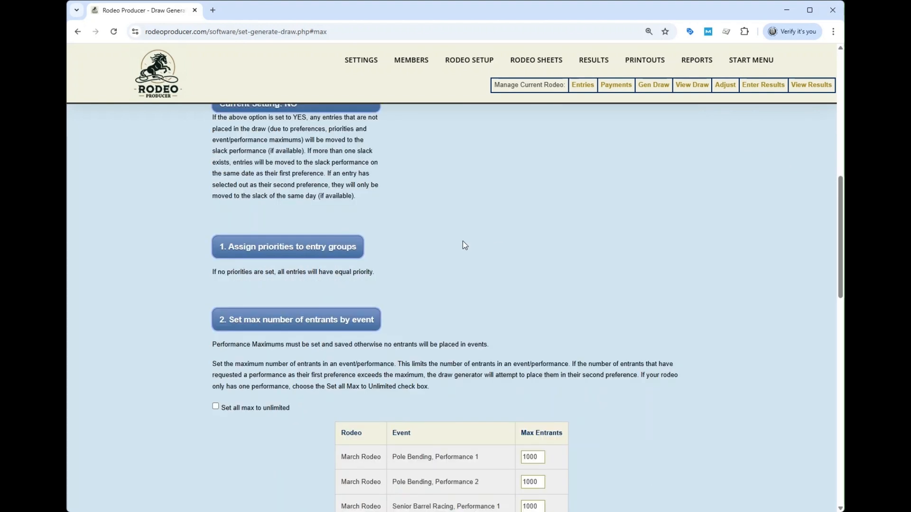
scroll(469, 243, down, 2)
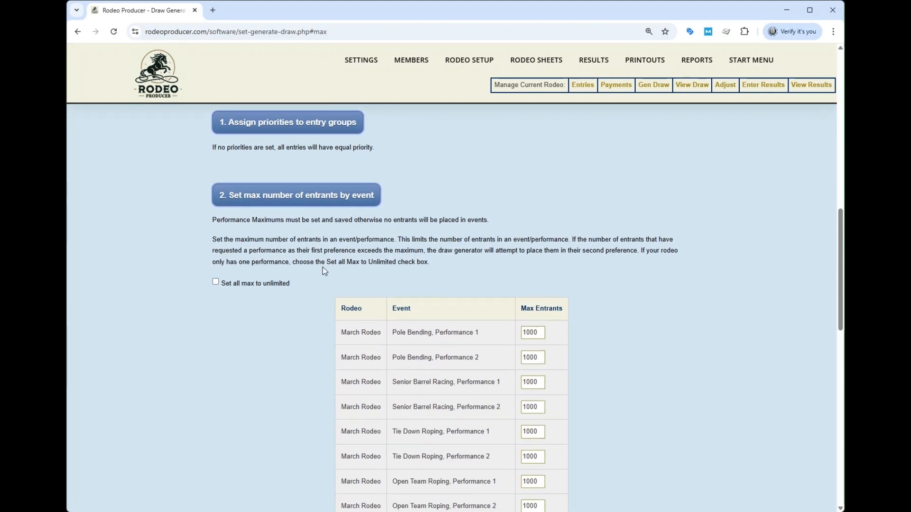
Generate the draw for the March Rodeo using the saved priorities and maximum entrant settings.
scroll(311, 295, down, 10)
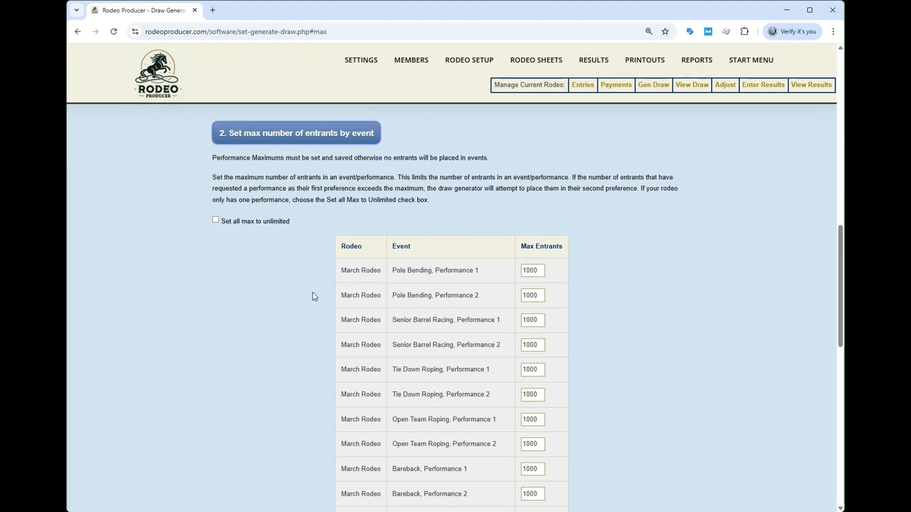
scroll(286, 286, down, 3)
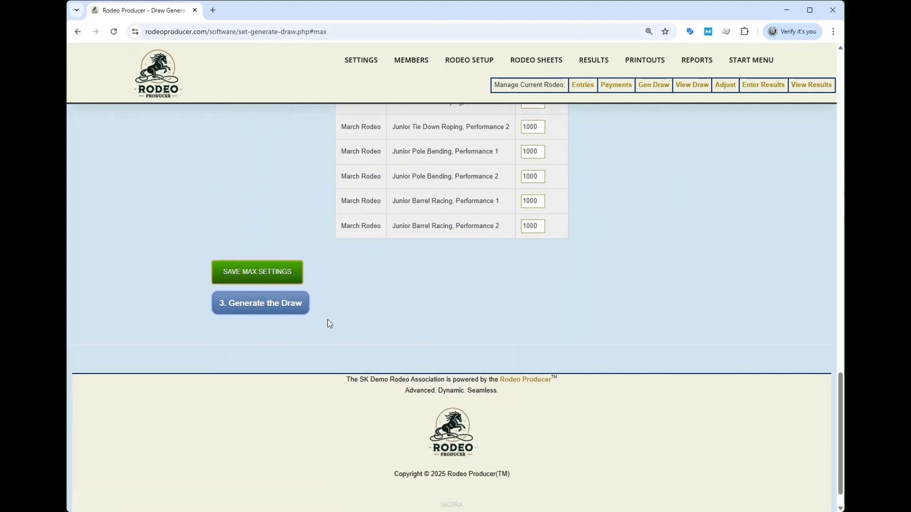
click(258, 305)
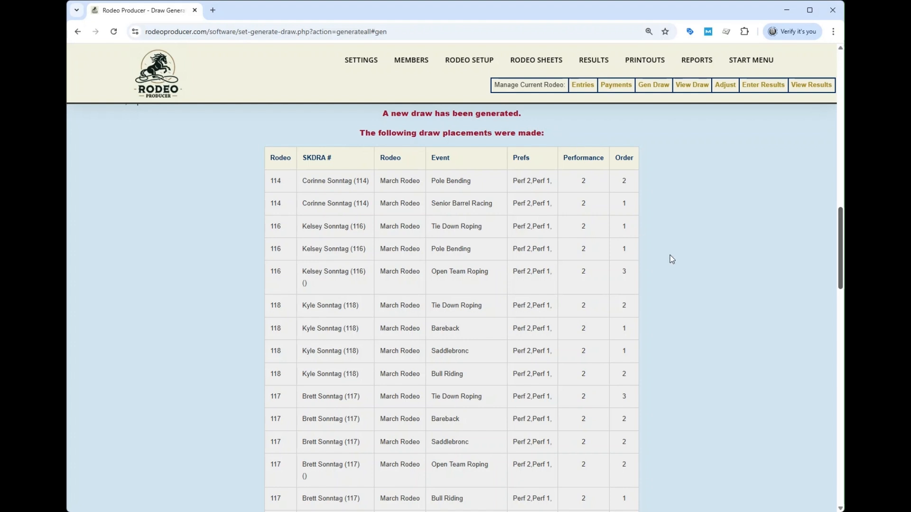
Examine the generated draw placements, whether any entrants were left unplaced, and the optional follow-up actions below the list.
scroll(670, 256, down, 15)
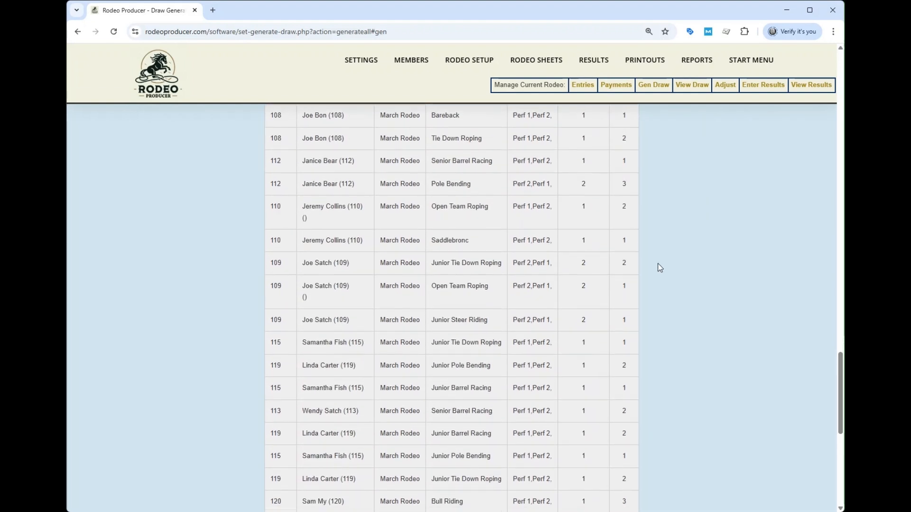
scroll(652, 271, down, 3)
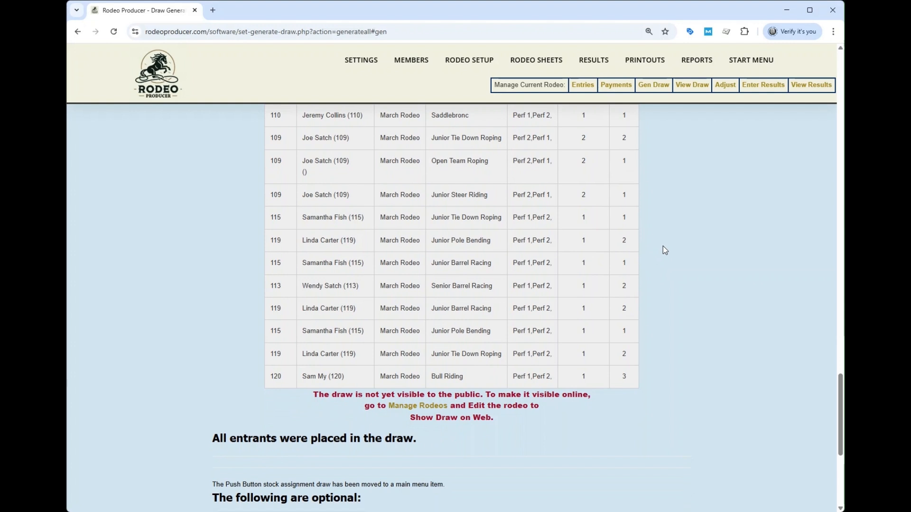
scroll(663, 246, down, 2)
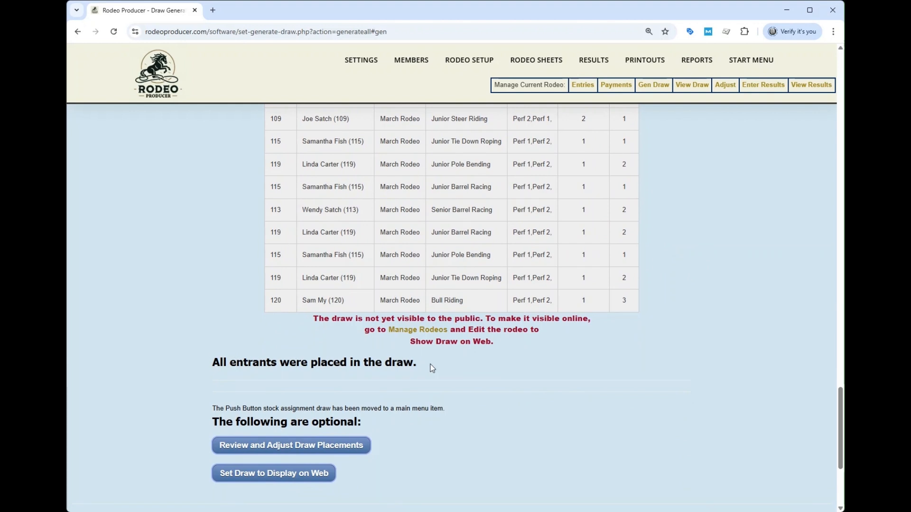
scroll(653, 354, down, 2)
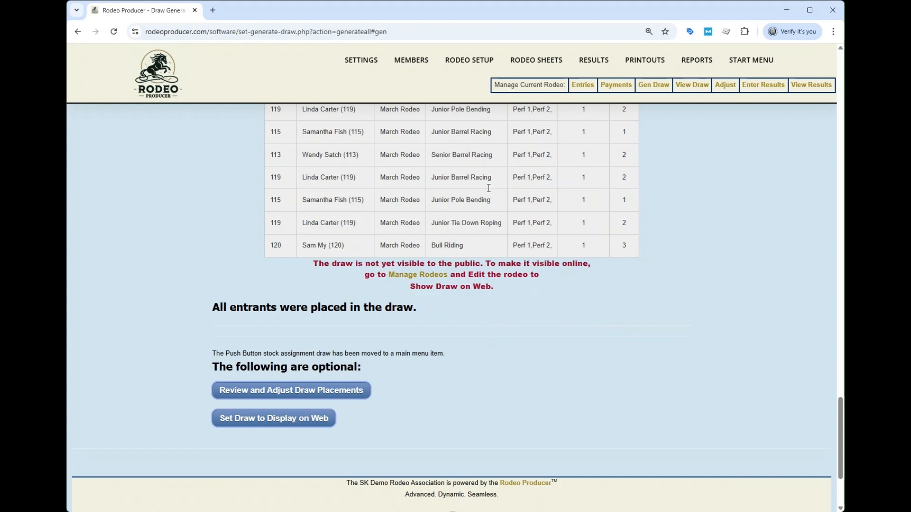
mouse_move(526, 61)
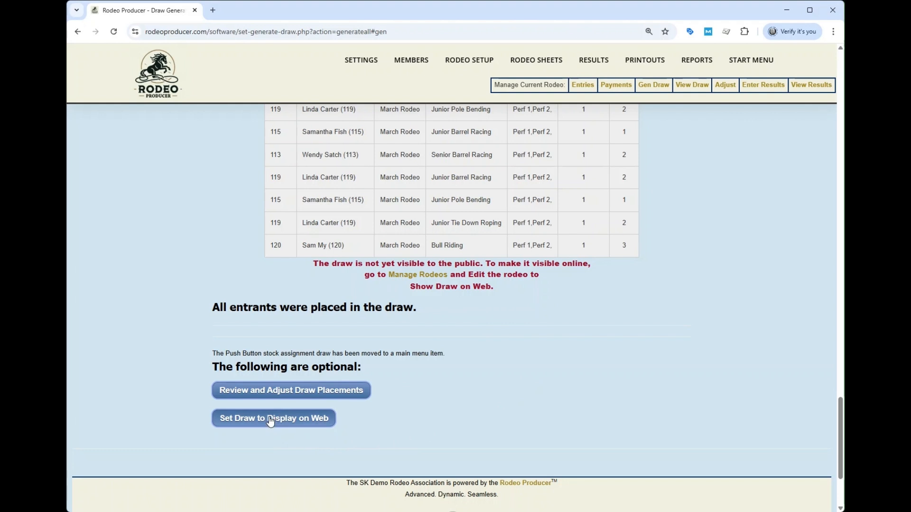
scroll(665, 298, down, 1)
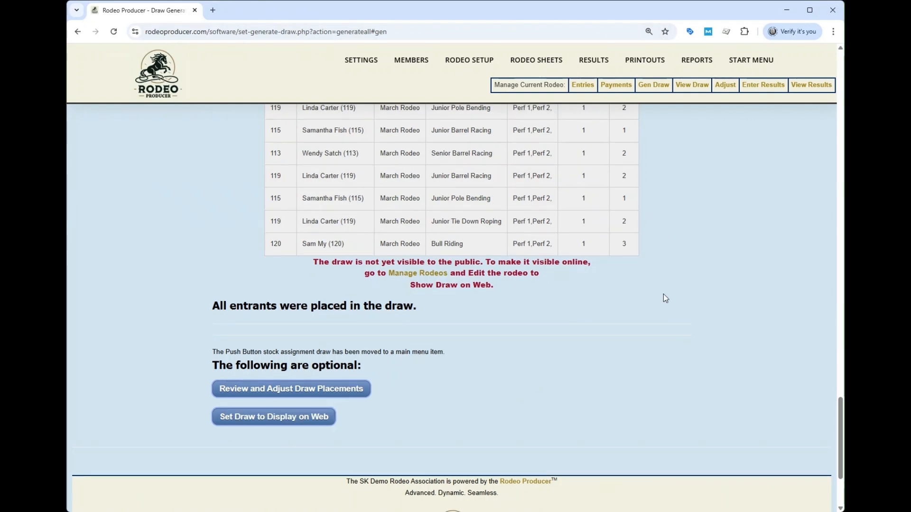